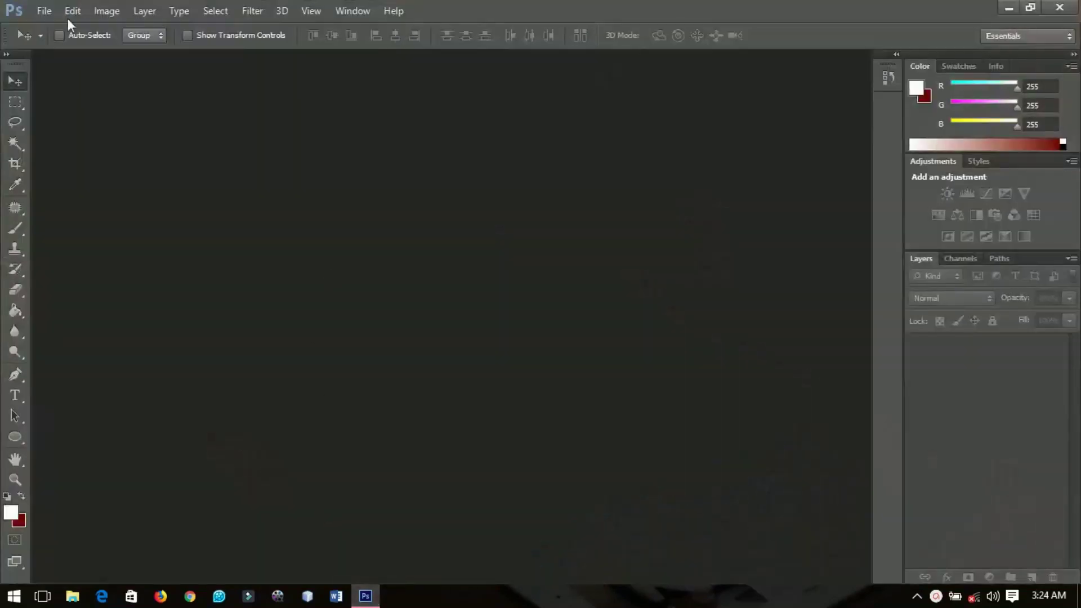
- Create a new 8 by 8 inch RGB document at 300 pixels/inch with a white background
{"action": "left_click", "coordinate": [45, 11]}
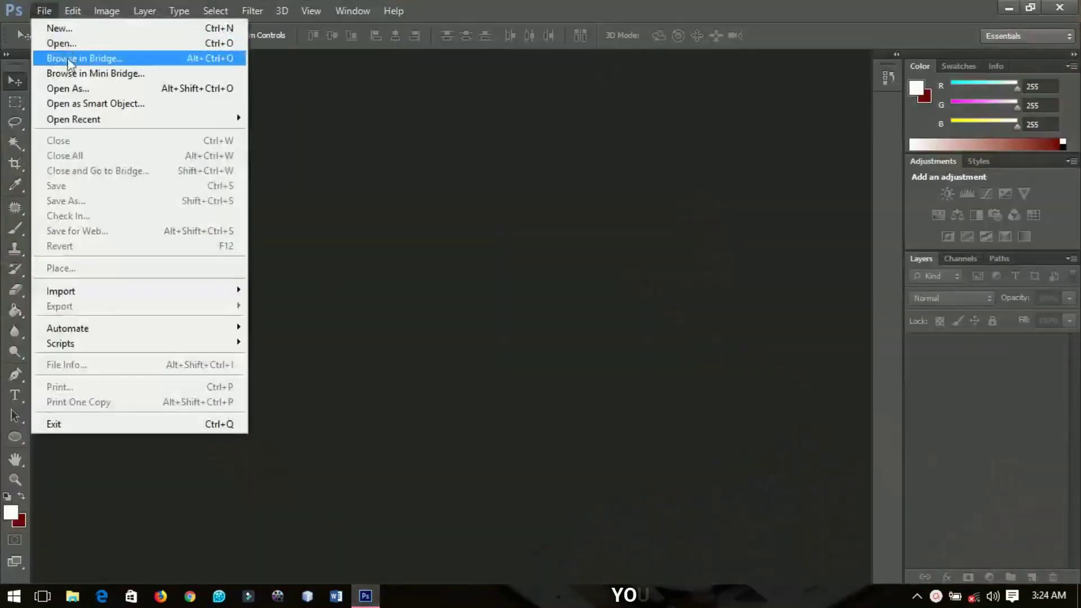
{"action": "left_click", "coordinate": [73, 31]}
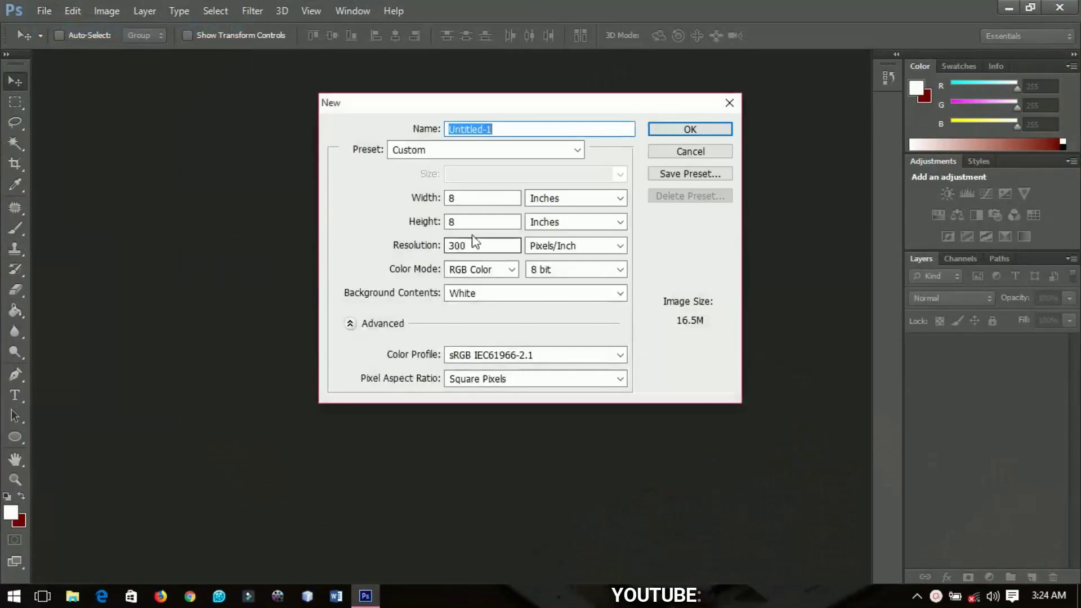
{"action": "left_click_drag", "start_coordinate": [483, 202], "coordinate": [436, 202]}
{"action": "double_click", "coordinate": [479, 221]}
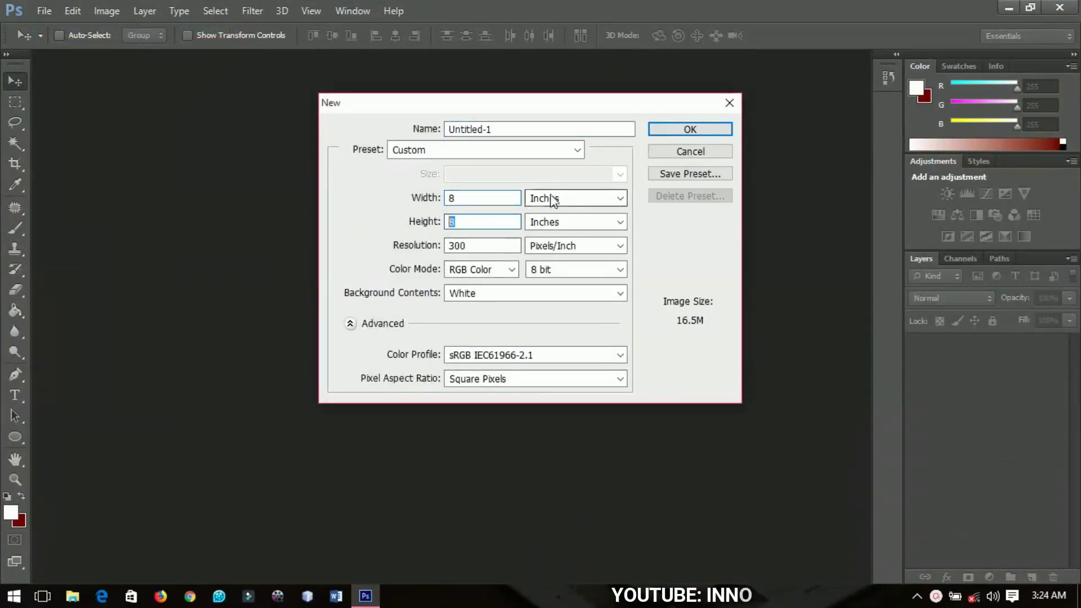
{"action": "left_click", "coordinate": [713, 133]}
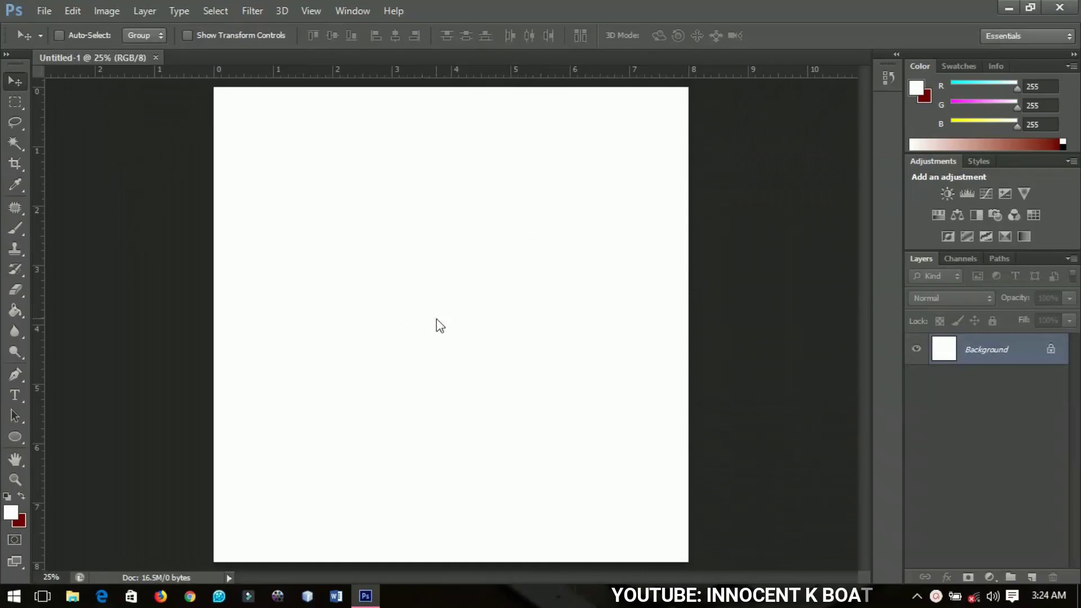
- Draw a circle shape about 1556 px in diameter in the middle of the canvas with the Ellipse tool
{"action": "scroll", "coordinate": [437, 319], "scroll_direction": "down", "scroll_amount": 2}
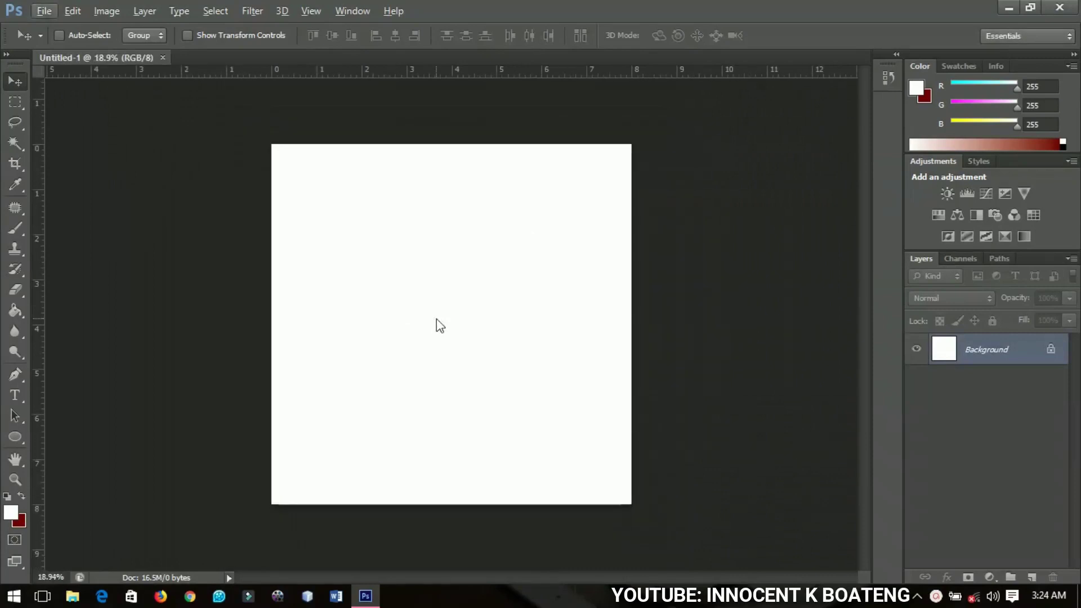
{"action": "left_click", "coordinate": [18, 434]}
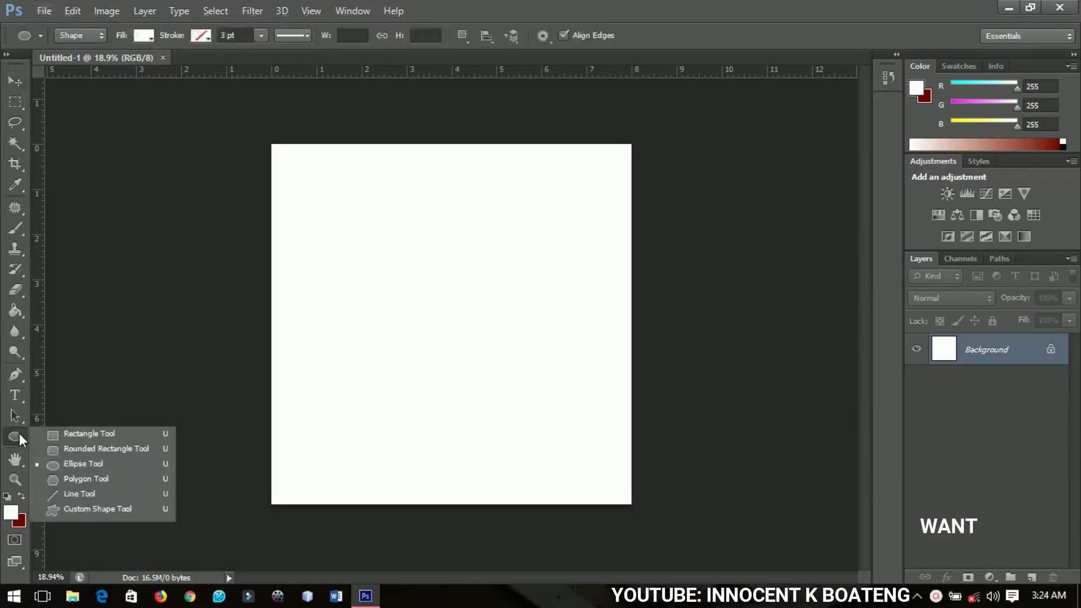
{"action": "left_click", "coordinate": [75, 465]}
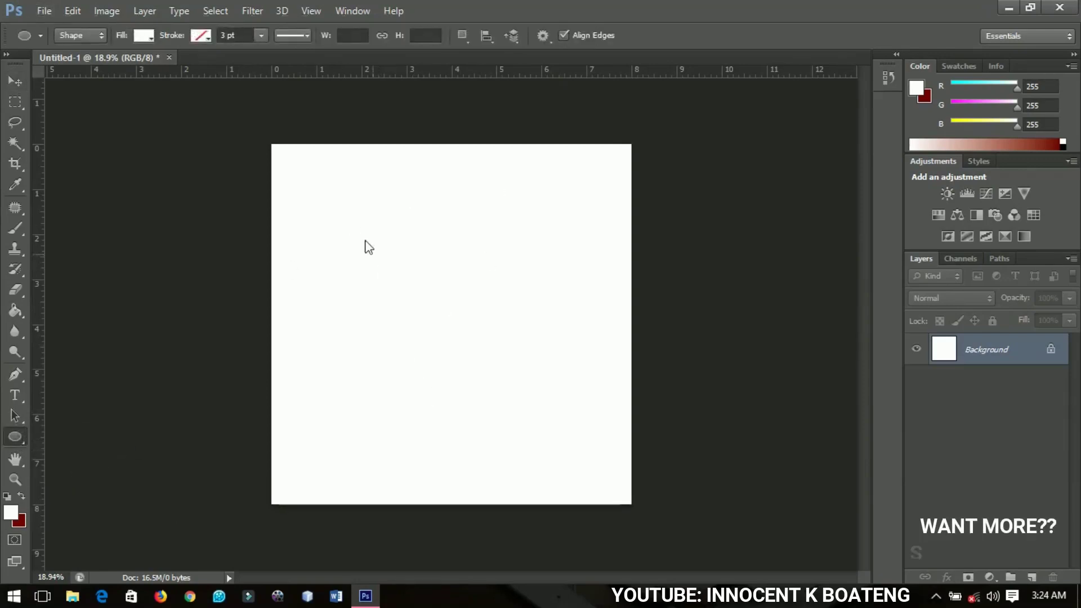
{"action": "left_click_drag", "start_coordinate": [333, 210], "coordinate": [570, 486]}
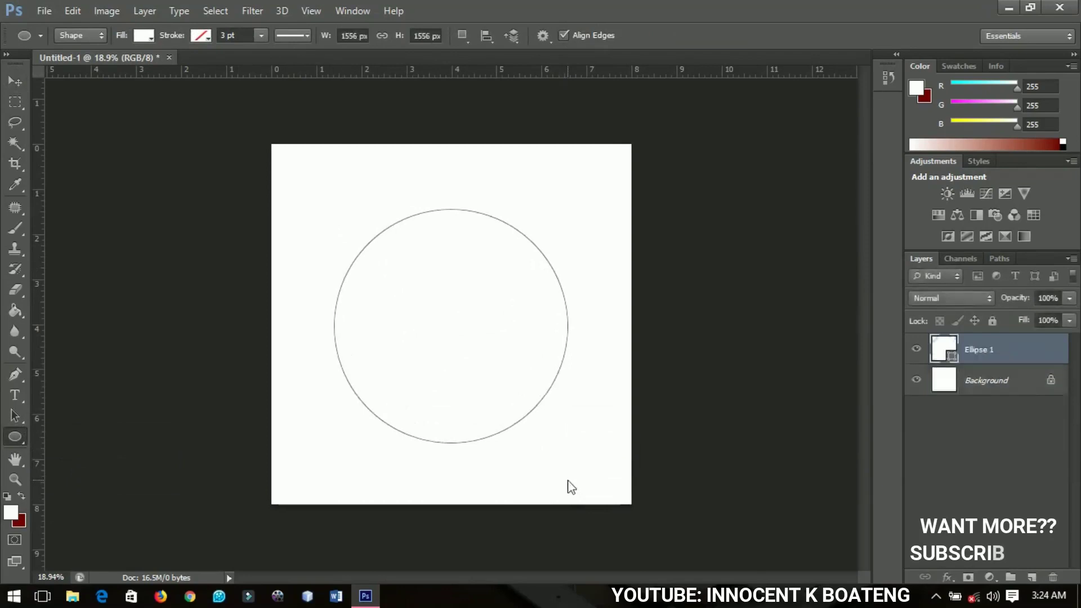
- Change the circle shape's fill color to black (000000)
{"action": "double_click", "coordinate": [952, 356]}
{"action": "left_click_drag", "start_coordinate": [573, 375], "coordinate": [355, 429]}
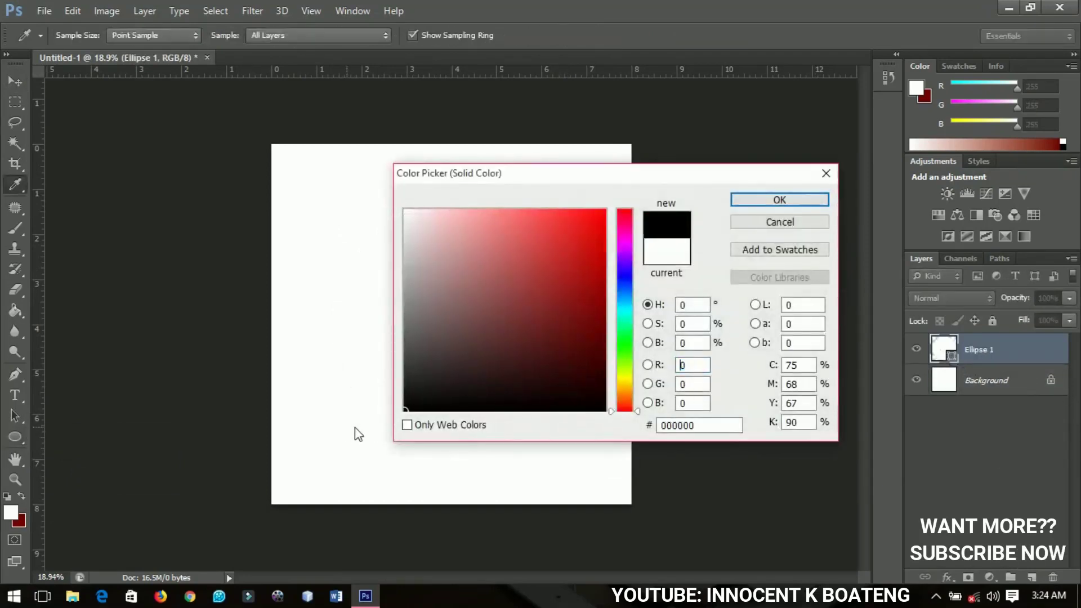
{"action": "left_click", "coordinate": [778, 200]}
- Center the black circle vertically on the whole canvas and clear the selection
{"action": "left_click", "coordinate": [16, 84]}
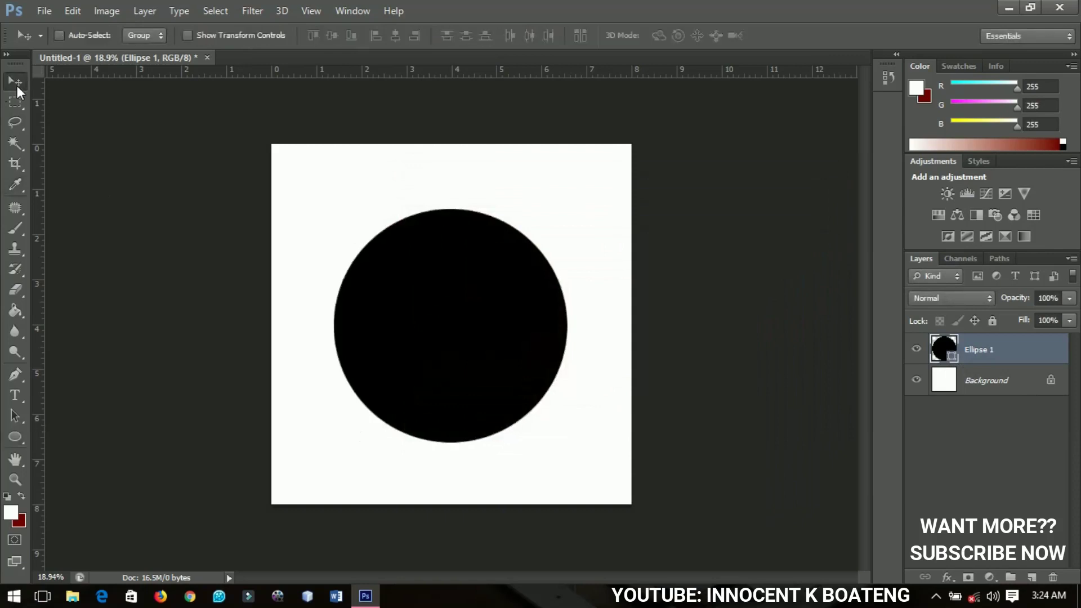
{"action": "key", "text": "ctrl+a"}
{"action": "left_click", "coordinate": [331, 35]}
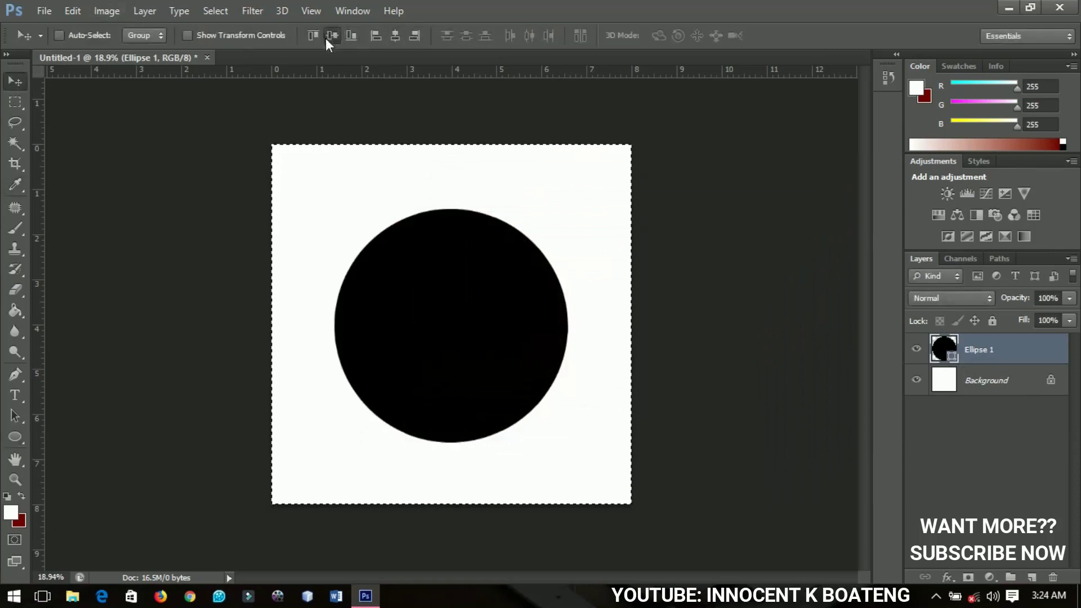
{"action": "key", "text": "ctrl+d"}
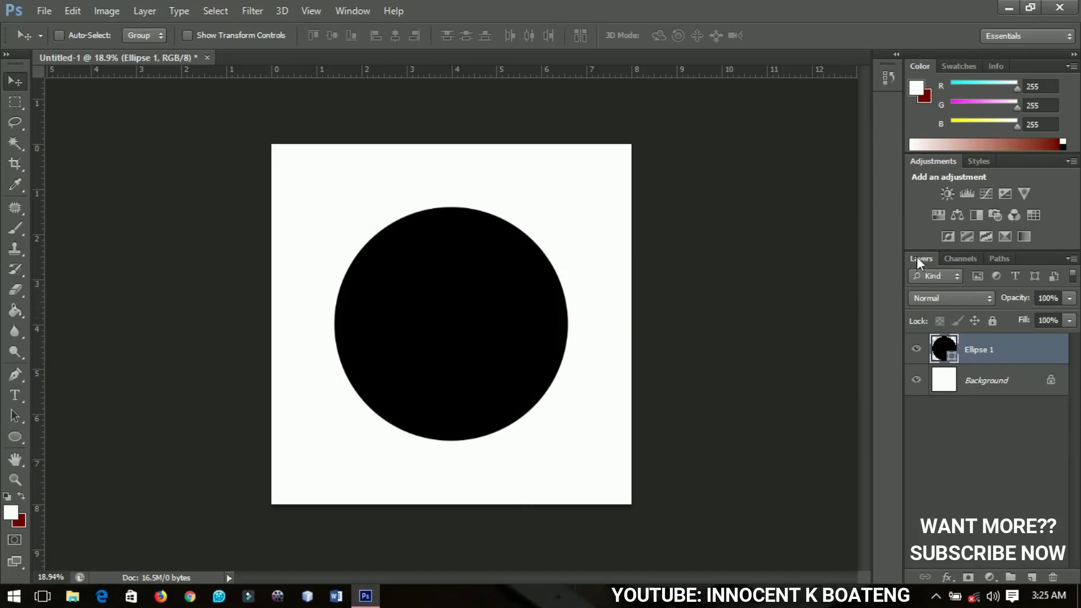
- Select the circle's shape path and start centered type on it near the top of the circle's edge
{"action": "left_click", "coordinate": [1000, 259]}
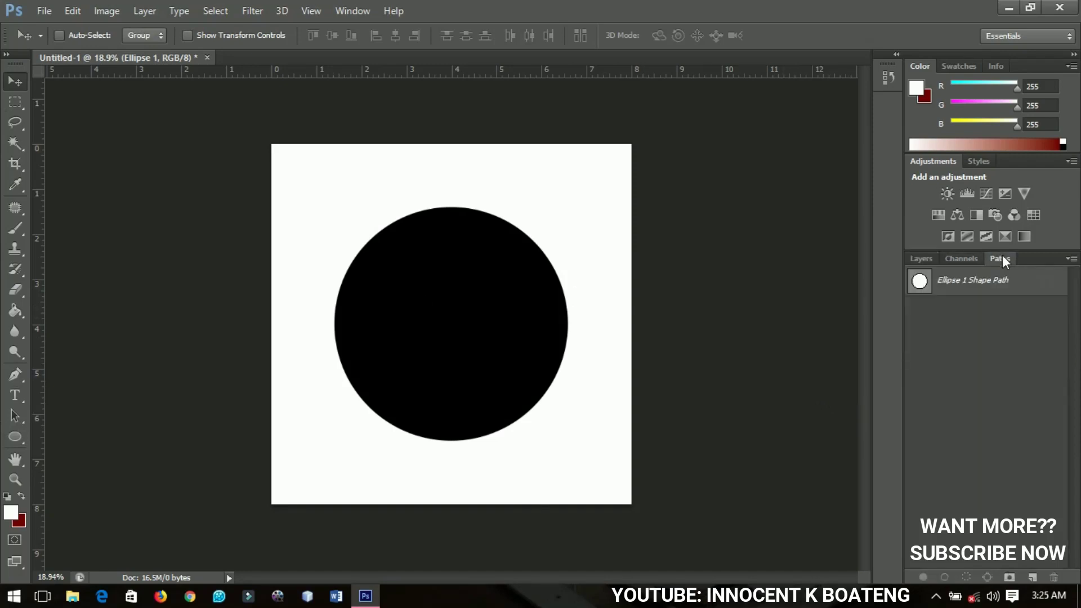
{"action": "left_click", "coordinate": [987, 285]}
{"action": "key", "text": "ctrl+plus"}
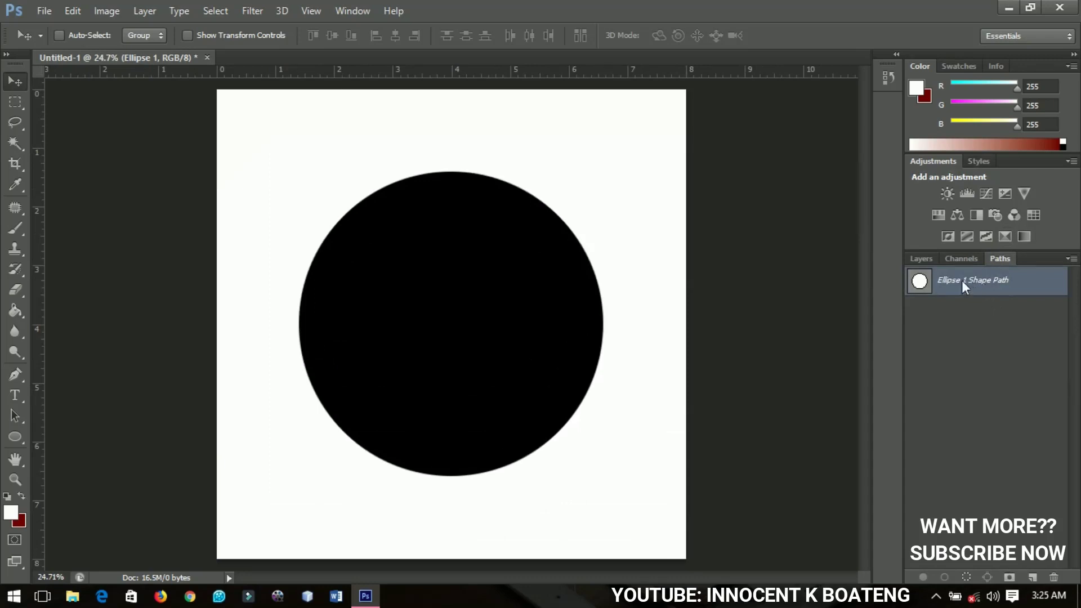
{"action": "left_click", "coordinate": [17, 396]}
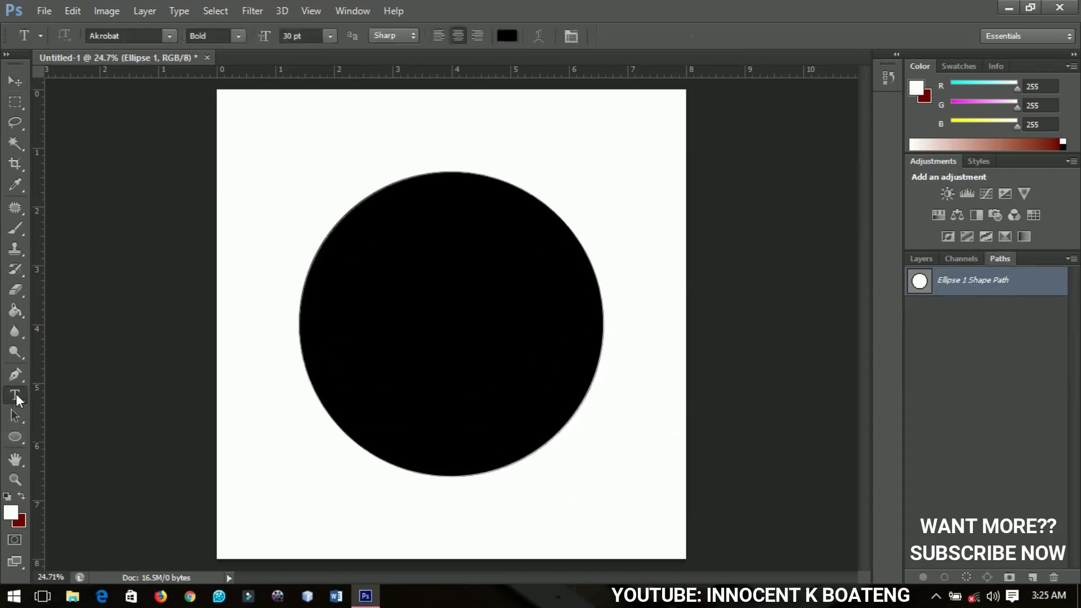
{"action": "key", "text": "ctrl+minus"}
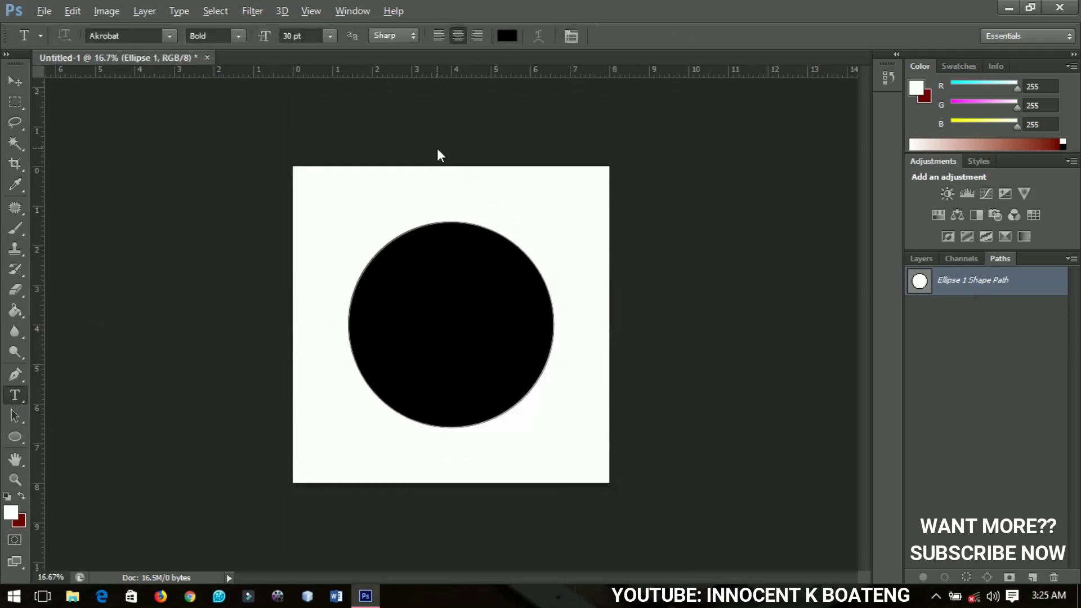
{"action": "key", "text": "ctrl+plus"}
{"action": "key", "text": "ctrl+plus"}
{"action": "key", "text": "ctrl+plus"}
{"action": "key", "text": "ctrl+plus"}
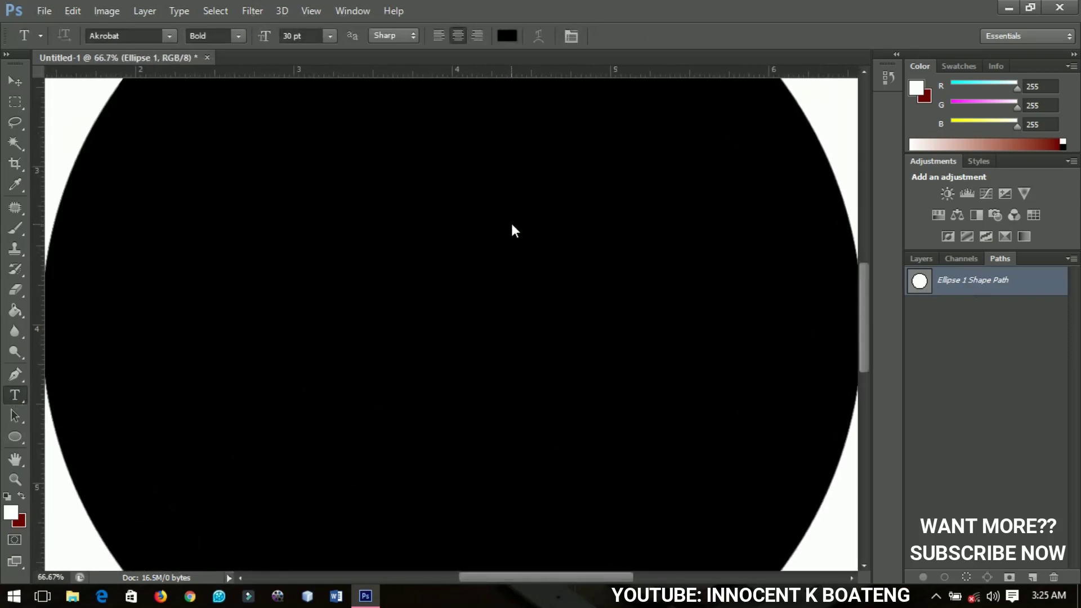
{"action": "left_click_drag", "start_coordinate": [510, 221], "coordinate": [511, 507]}
{"action": "left_click_drag", "start_coordinate": [510, 410], "coordinate": [524, 373]}
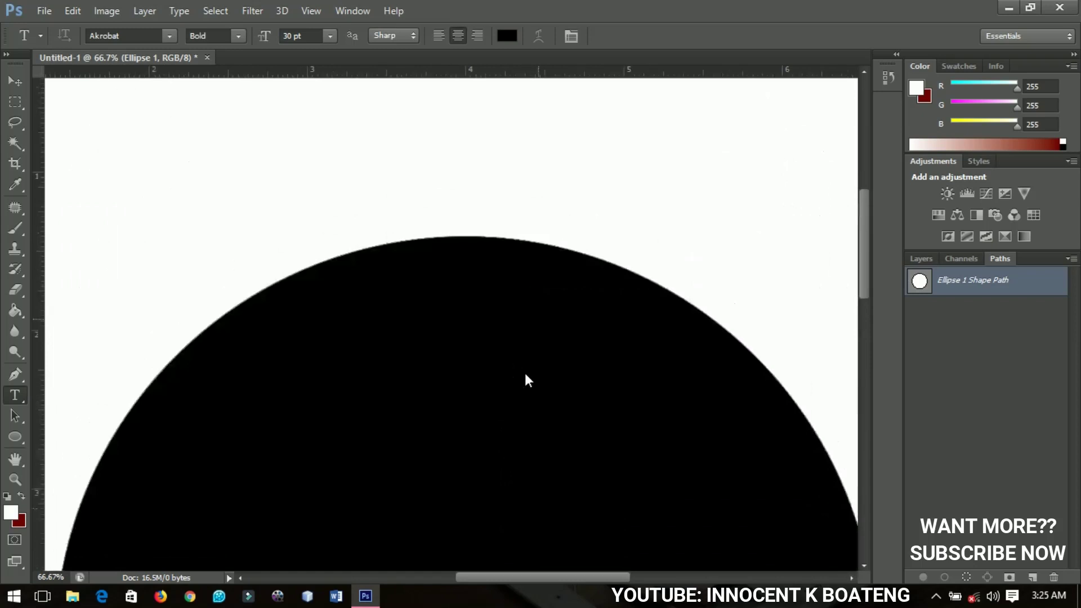
{"action": "left_click", "coordinate": [446, 239]}
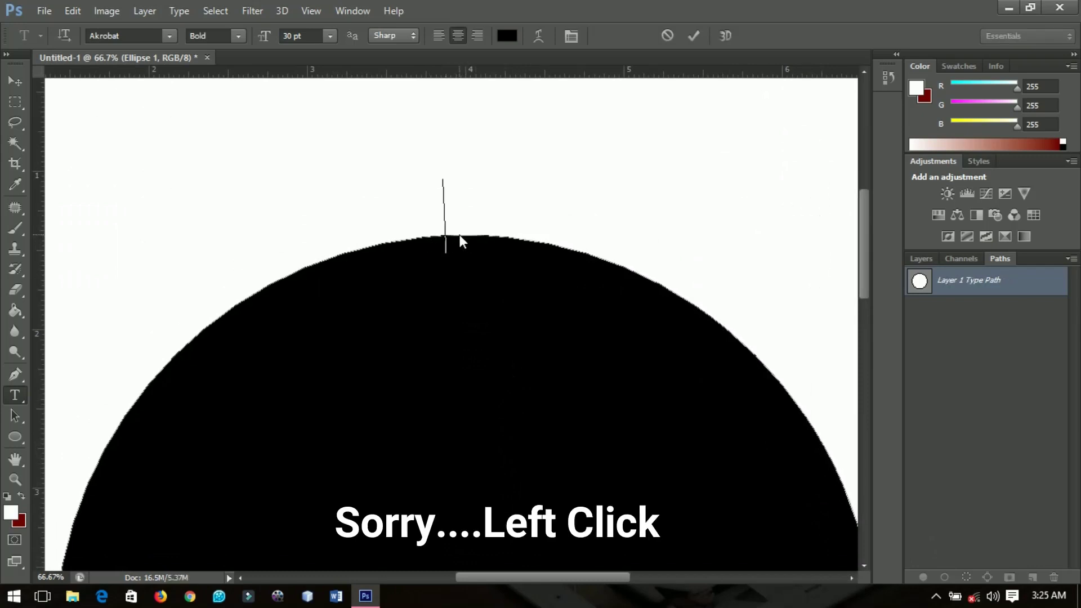
{"action": "left_click", "coordinate": [429, 242]}
{"action": "key", "text": "ctrl+0"}
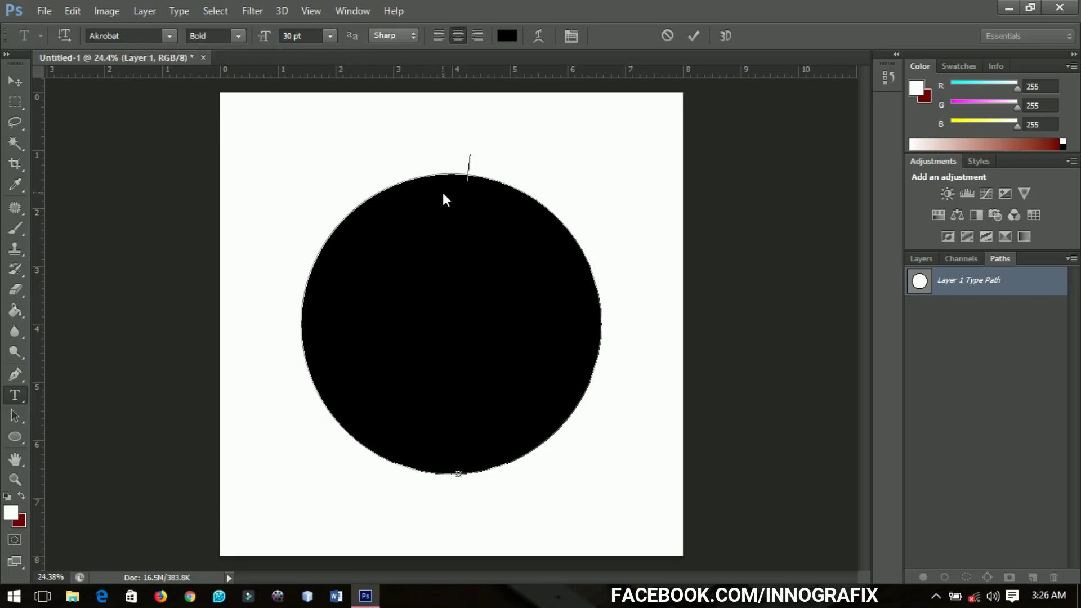
- Enter "HOW TO WRITE AROUND A CIRCLE IN PHOTOSHOP CS6 BY" followed by the author's full name along the circle path
{"action": "type", "text": "WANT"}
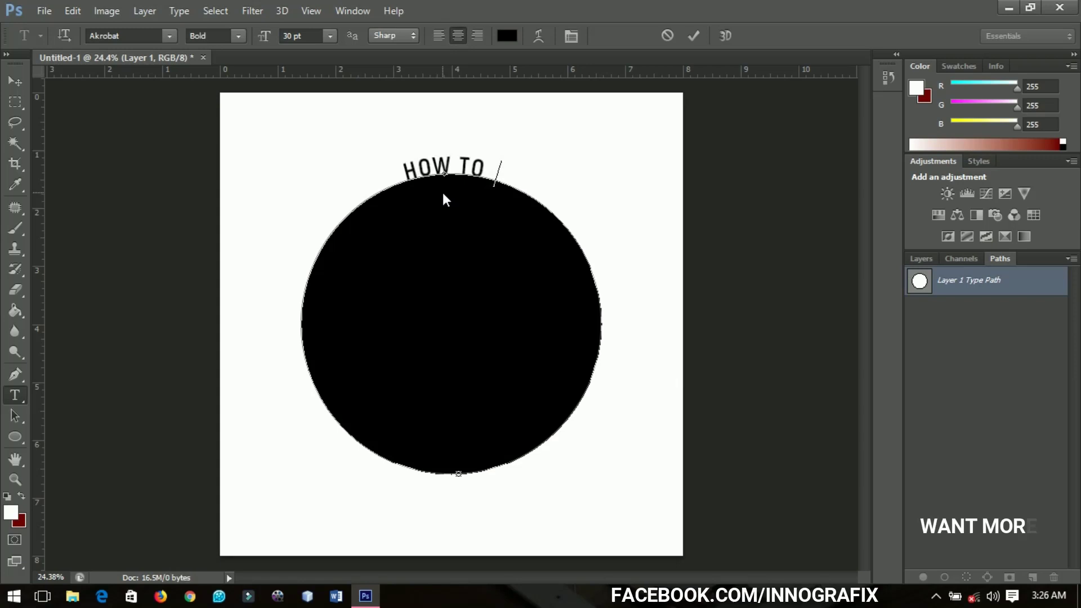
{"action": "type", "text": " CREATE TEXT"}
{"action": "type", "text": " A "}
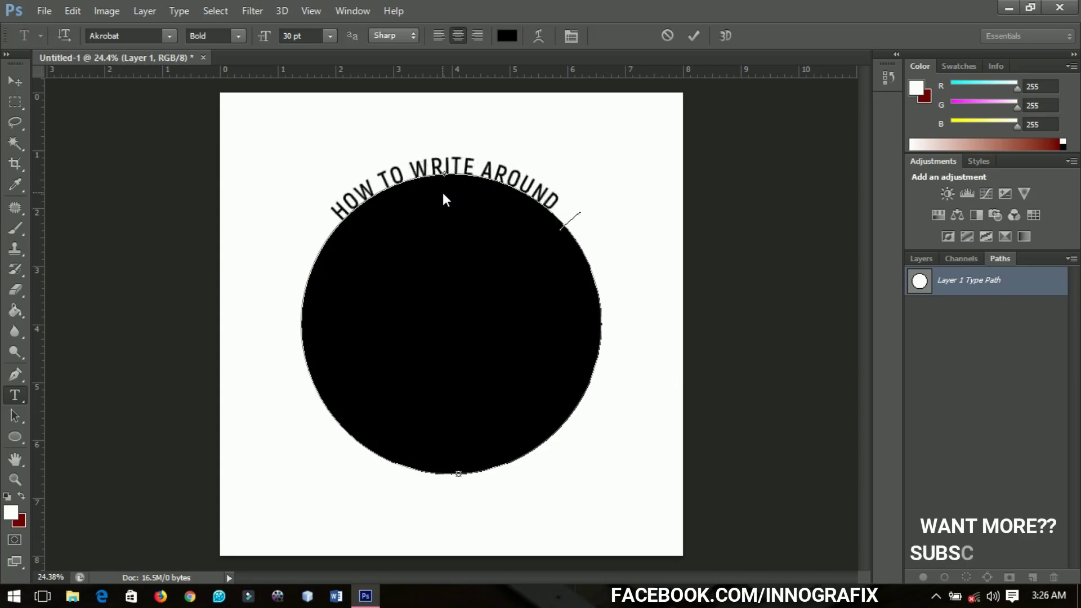
{"action": "type", "text": "CIRCLE IN "}
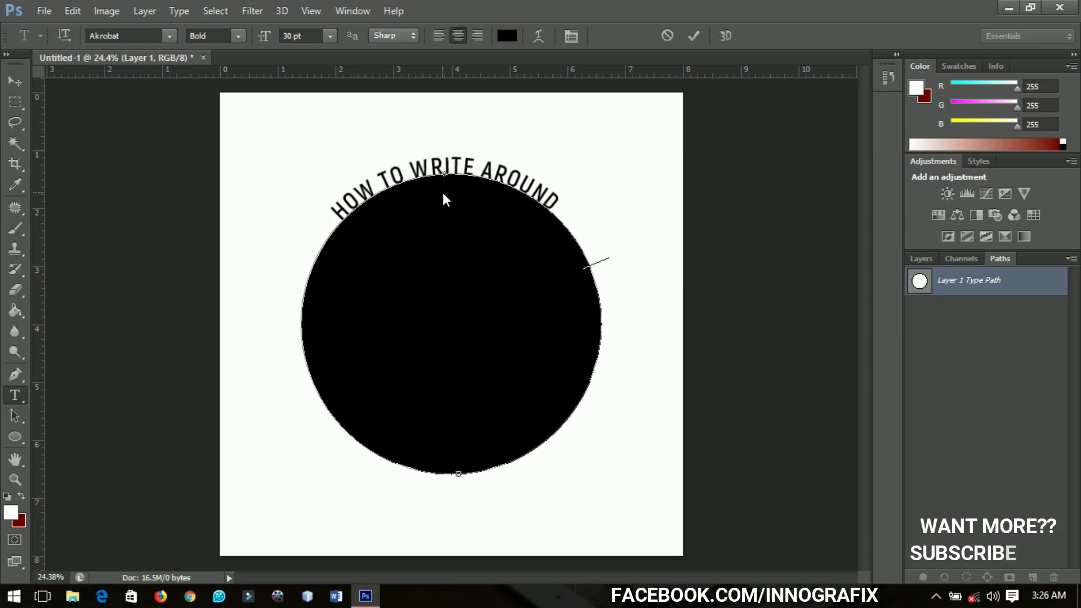
{"action": "type", "text": "PHOTOSHOP"}
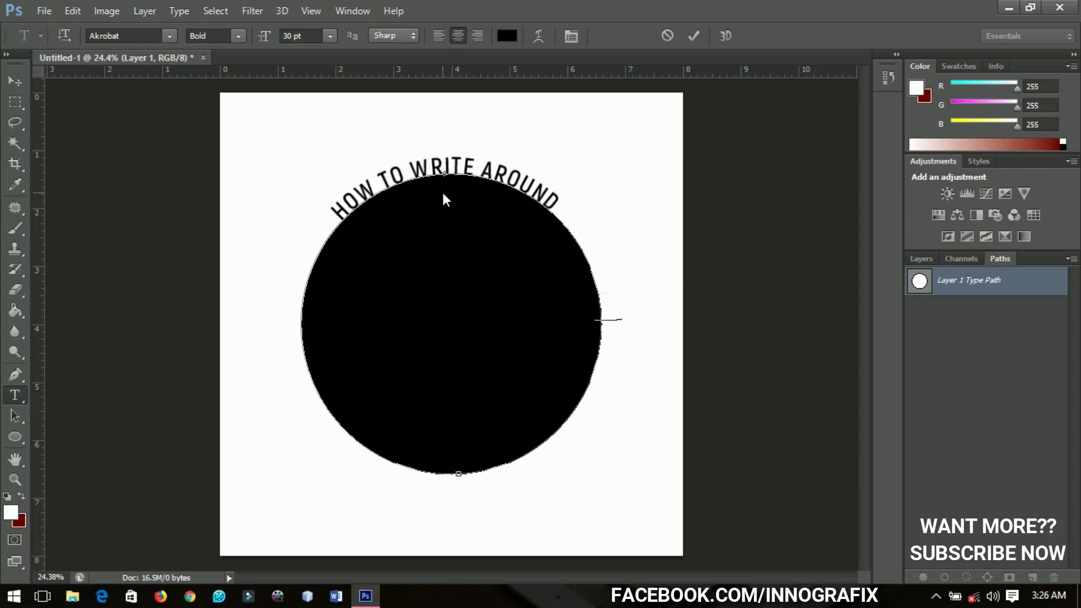
{"action": "type", "text": "E"}
{"action": "type", "text": " TUTORIAL"}
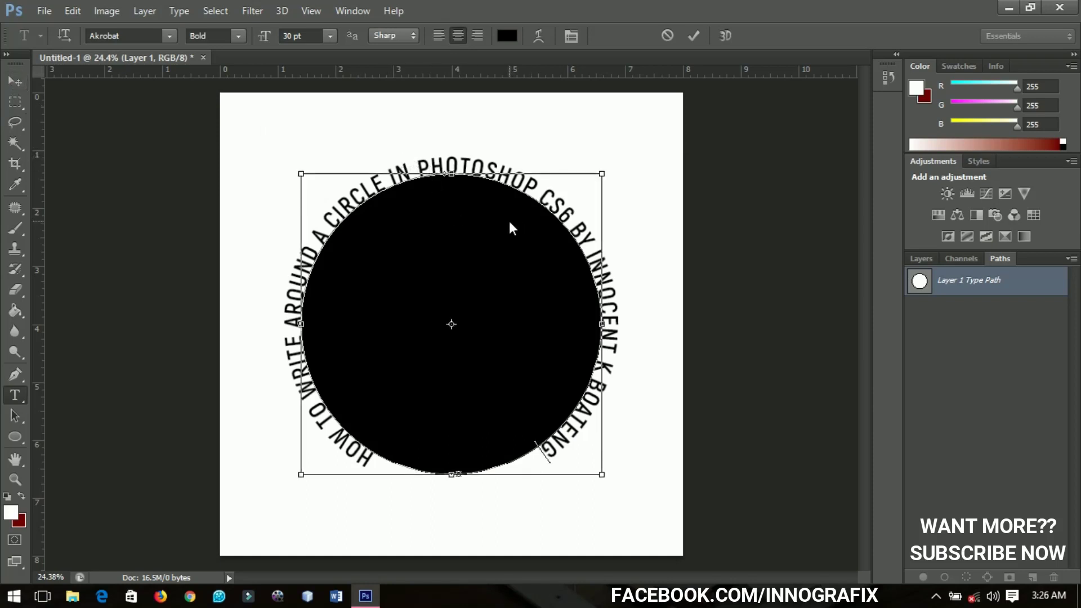
- Set the tracking of all the circular text to 60 and commit the text
{"action": "key", "text": "ctrl+a"}
{"action": "left_click", "coordinate": [571, 36]}
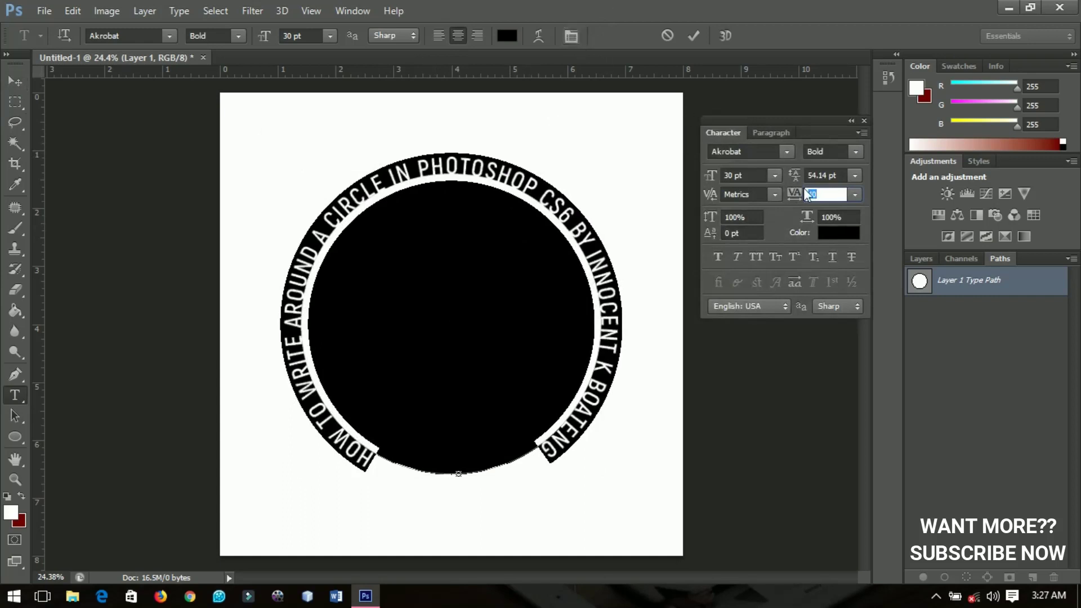
{"action": "left_click_drag", "start_coordinate": [797, 194], "coordinate": [794, 193]}
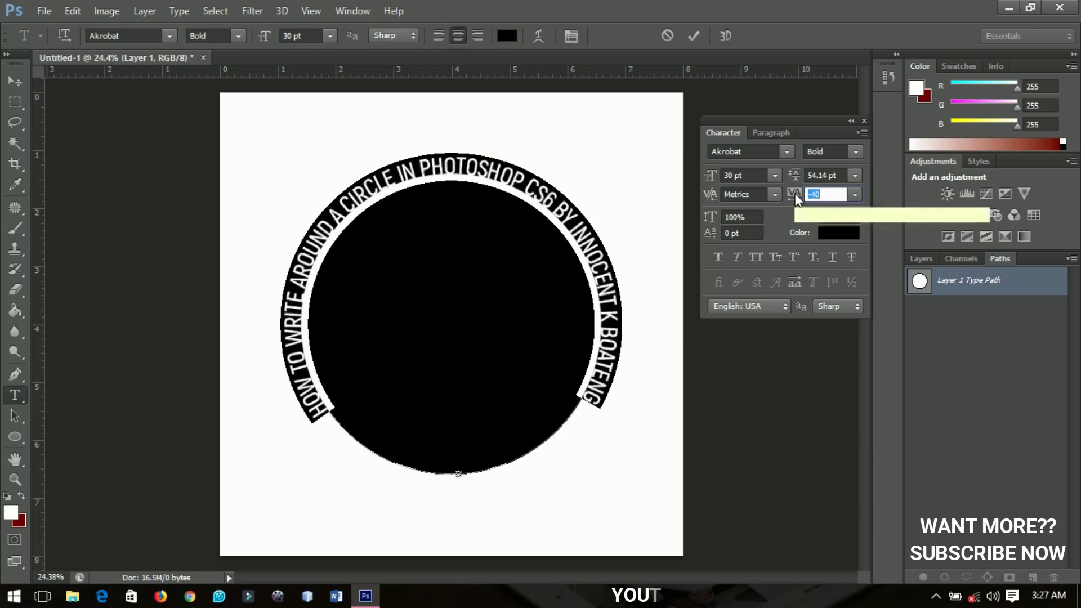
{"action": "left_click_drag", "start_coordinate": [795, 193], "coordinate": [799, 193]}
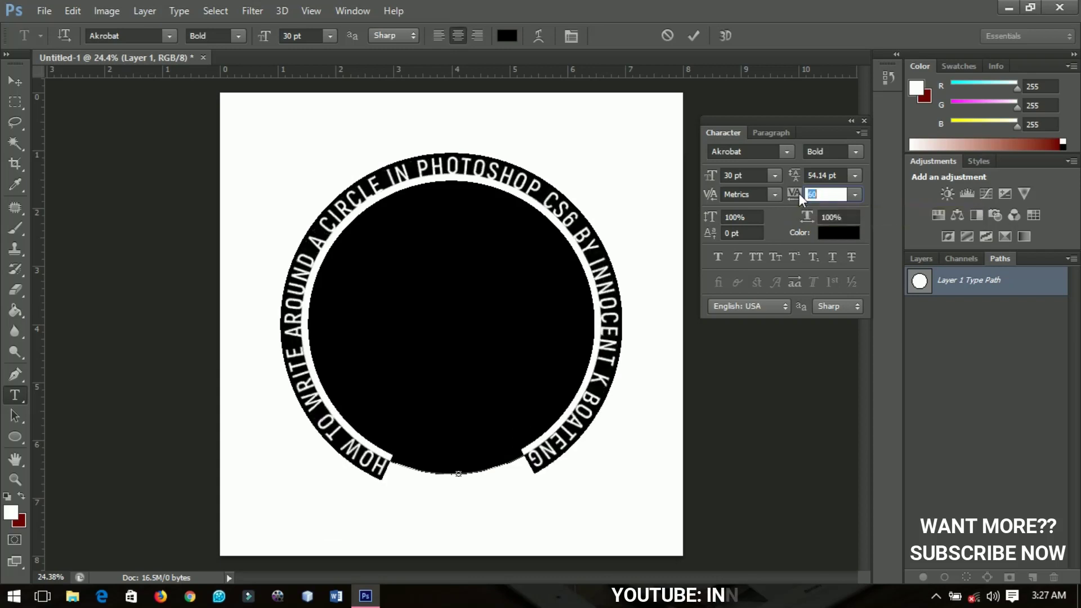
{"action": "left_click_drag", "start_coordinate": [8, 69], "coordinate": [14, 85]}
{"action": "left_click", "coordinate": [14, 84]}
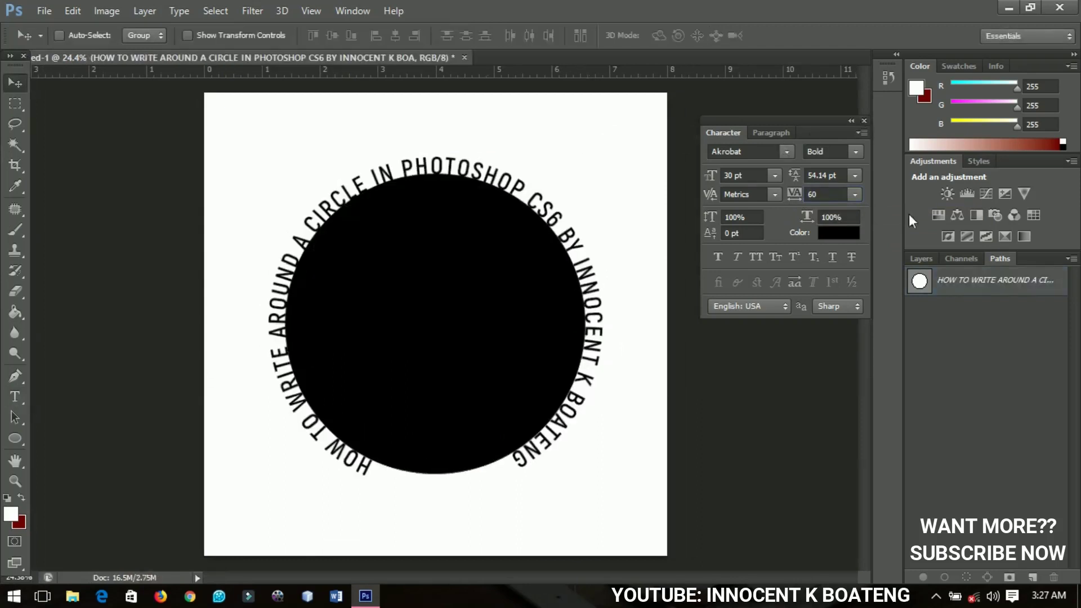
- Delete the black circle's layer, keeping only the circular text above the background
{"action": "left_click", "coordinate": [918, 259]}
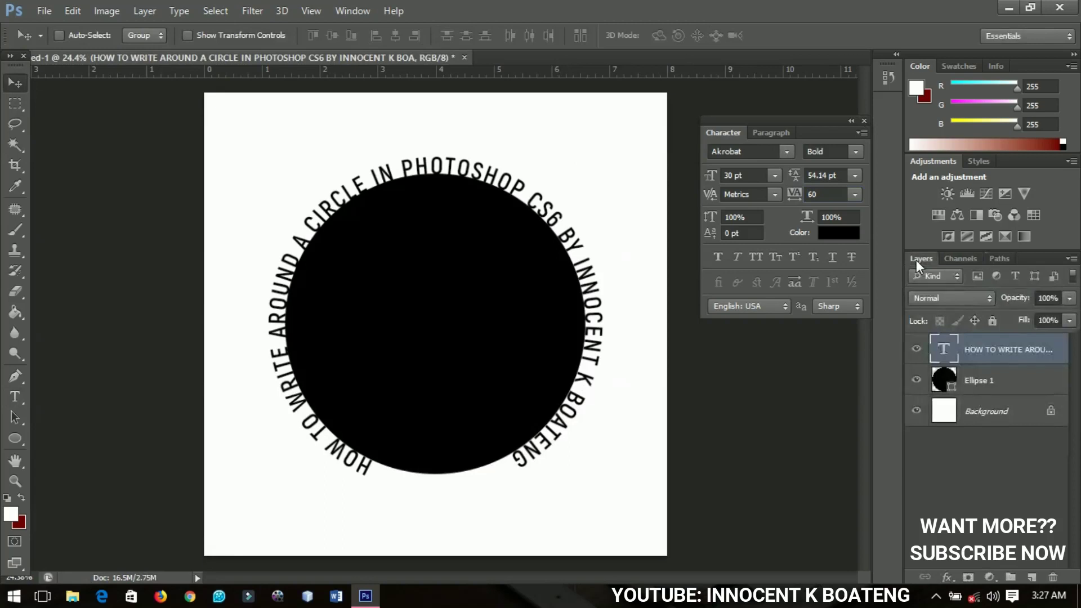
{"action": "left_click", "coordinate": [993, 372]}
{"action": "key", "text": "Delete"}
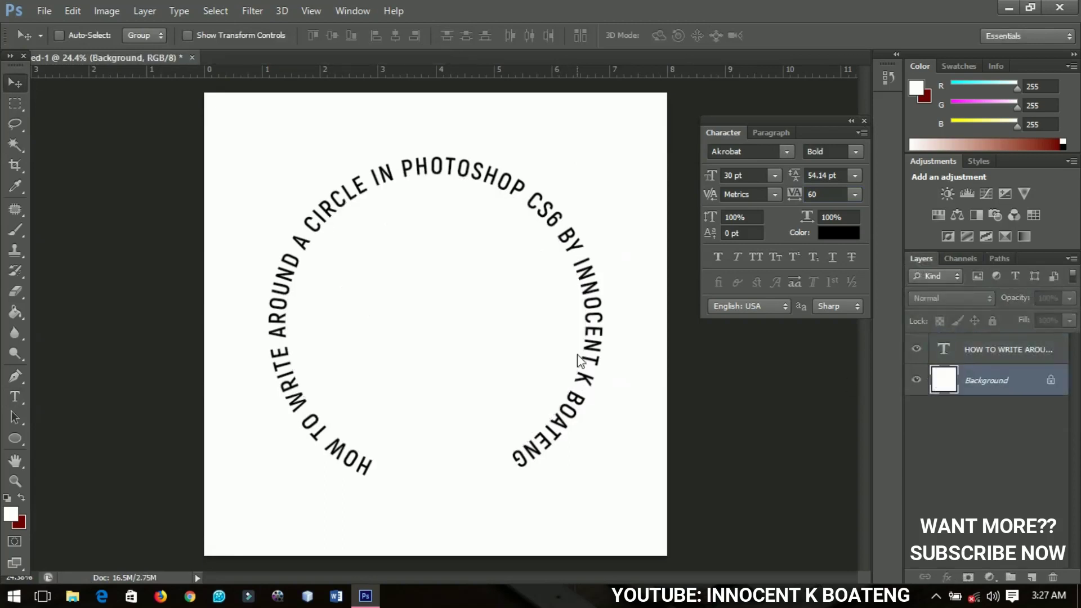